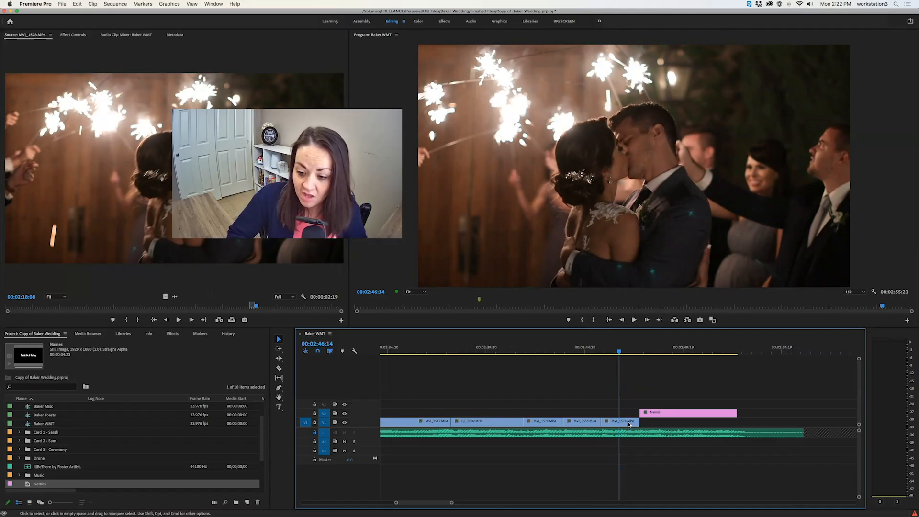
Apply the default transition to the end of the last video clip and to the start of the Names title
{"action": "right_click", "coordinate": [637, 422]}
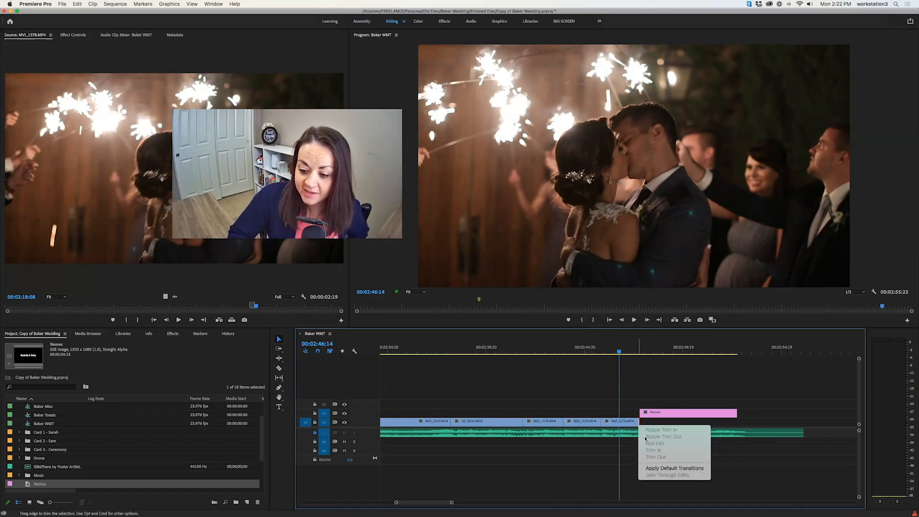
{"action": "left_click", "coordinate": [661, 468]}
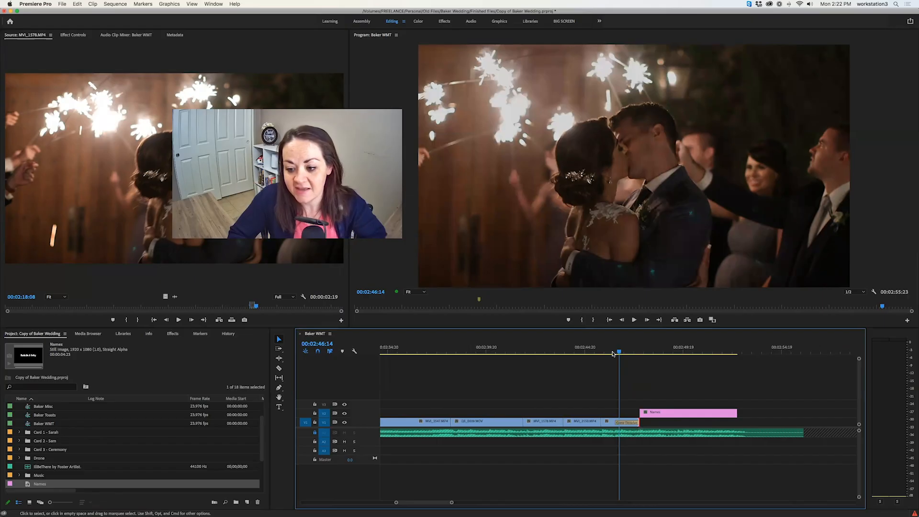
{"action": "left_click", "coordinate": [611, 353]}
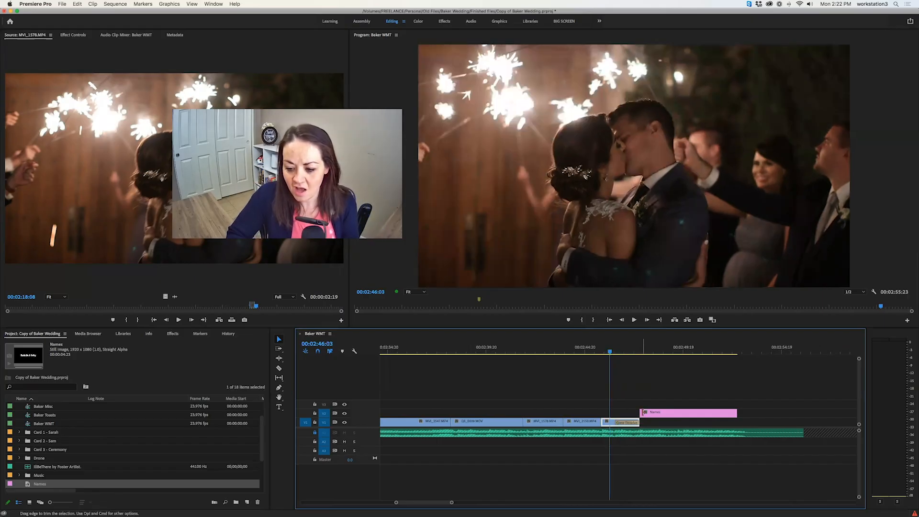
{"action": "right_click", "coordinate": [642, 416]}
{"action": "left_click", "coordinate": [667, 458]}
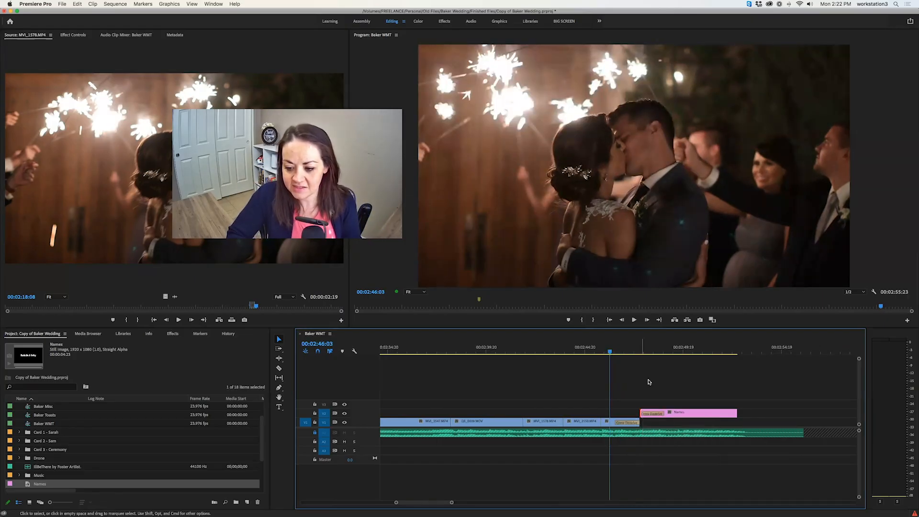
Play back the passage from the last video clip into the Names title to review the dissolves
{"action": "key", "text": "space"}
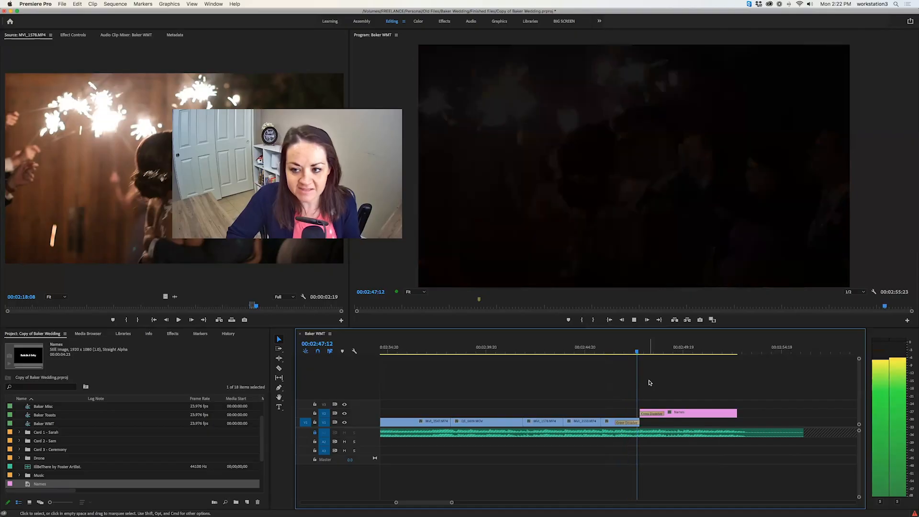
{"action": "key", "text": "space"}
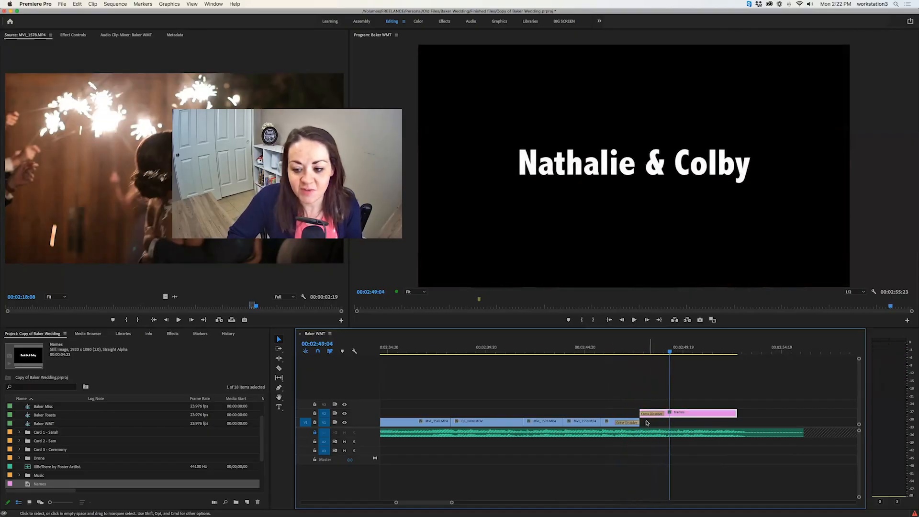
{"action": "key", "text": "space"}
{"action": "key", "text": "space"}
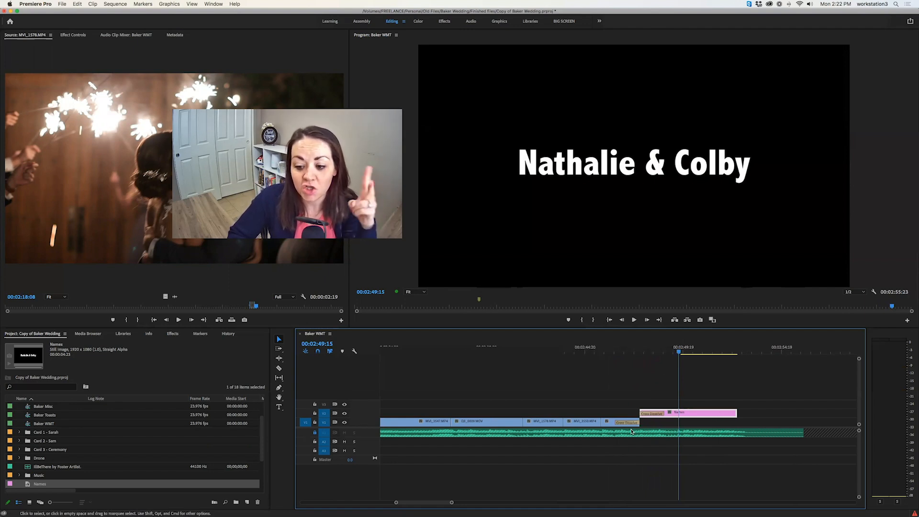
Apply the default transition at the cut between the third-to-last and second-to-last video clips and play it back
{"action": "right_click", "coordinate": [565, 424]}
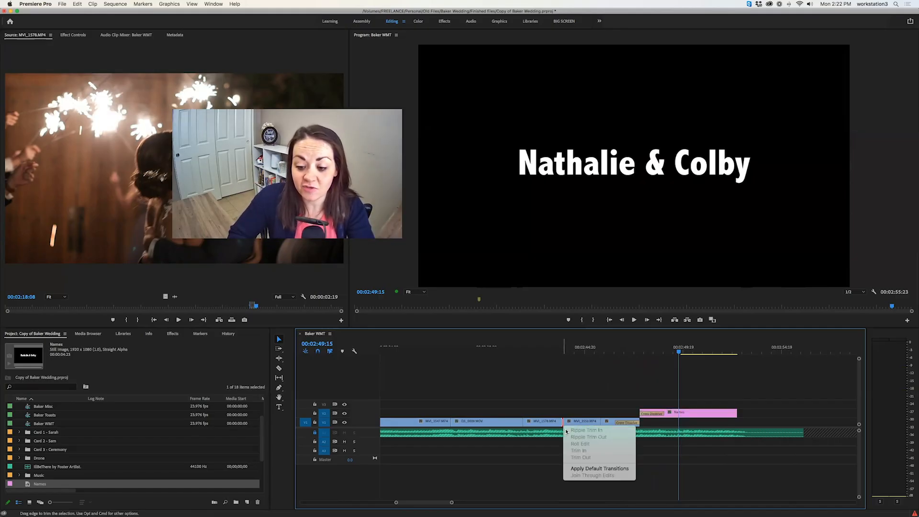
{"action": "left_click", "coordinate": [591, 470]}
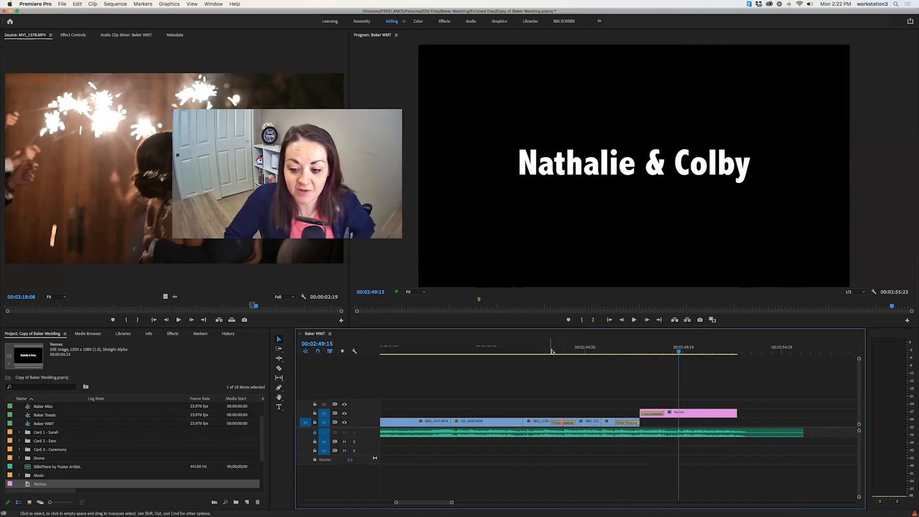
{"action": "left_click", "coordinate": [552, 351]}
{"action": "key", "text": "space"}
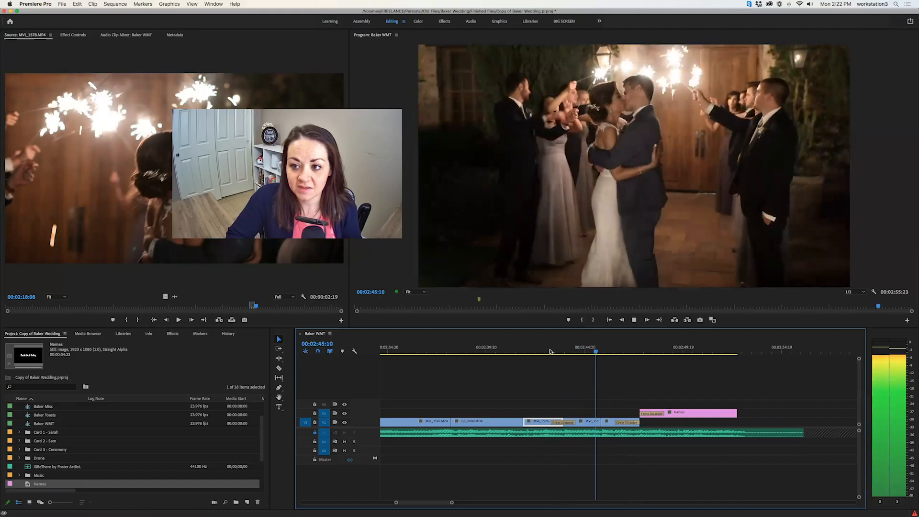
{"action": "key", "text": "space"}
{"action": "left_click", "coordinate": [573, 403]}
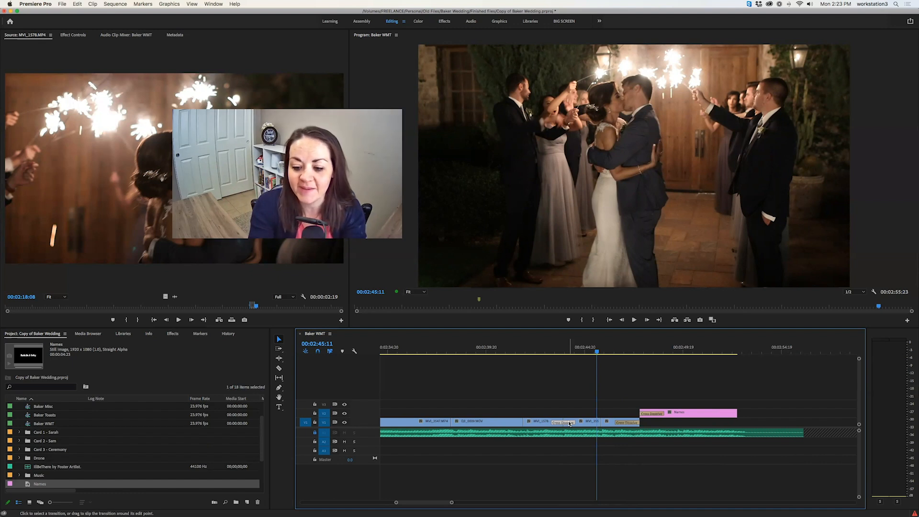
Delete the cross dissolve before the second-to-last video clip and the one at the start of the Names title
{"action": "left_click", "coordinate": [570, 424]}
{"action": "key", "text": "Delete"}
{"action": "left_click", "coordinate": [652, 413]}
{"action": "key", "text": "Delete"}
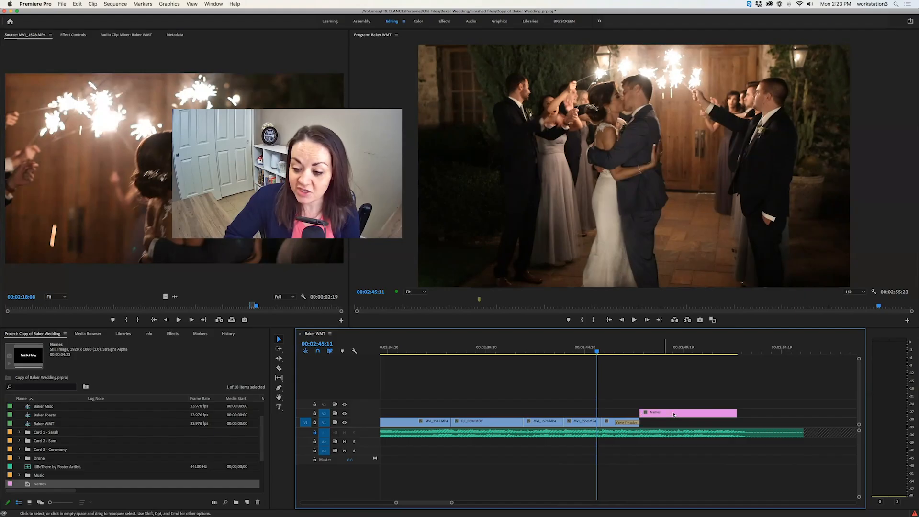
Apply the default transition to the last four video clips and the Names title all at once
{"action": "left_click", "coordinate": [675, 415]}
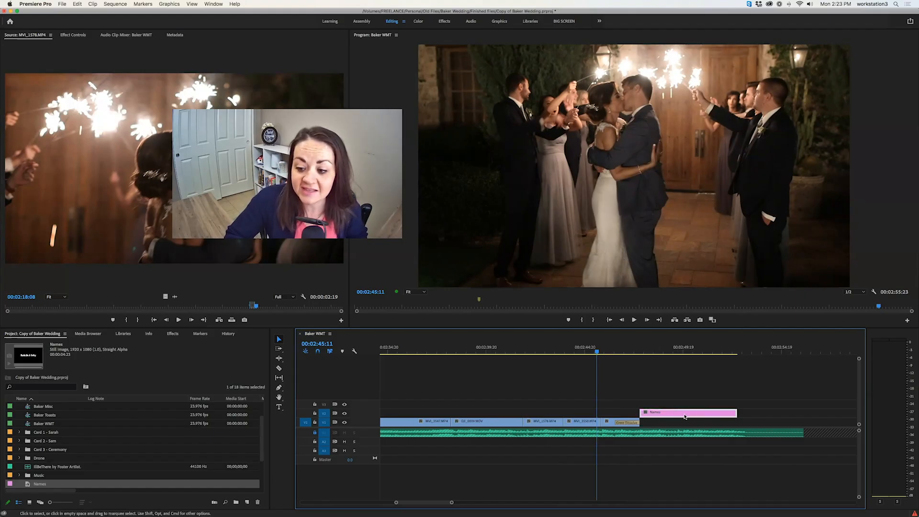
{"action": "left_click_drag", "start_coordinate": [505, 413], "coordinate": [700, 424]}
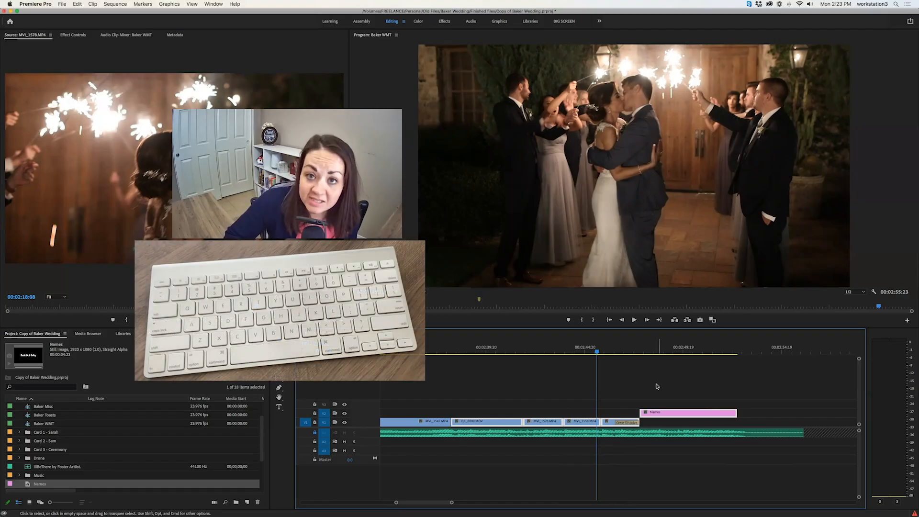
{"action": "key", "text": "shift+d"}
Preview the cross dissolves through the closing clips and remove the transitions from the video clips before the Names title
{"action": "left_click", "coordinate": [503, 354]}
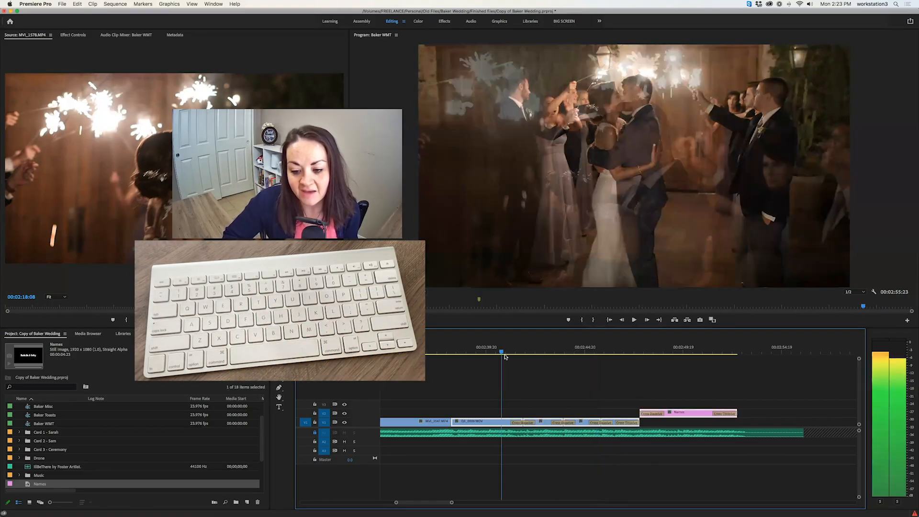
{"action": "left_click", "coordinate": [526, 397]}
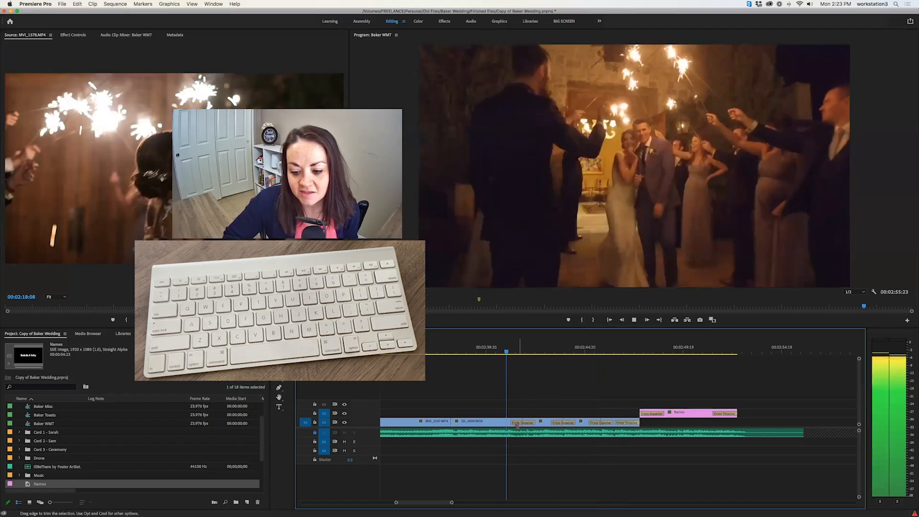
{"action": "left_click", "coordinate": [533, 354]}
{"action": "left_click_drag", "start_coordinate": [533, 354], "coordinate": [690, 355]}
{"action": "key", "text": "super+z"}
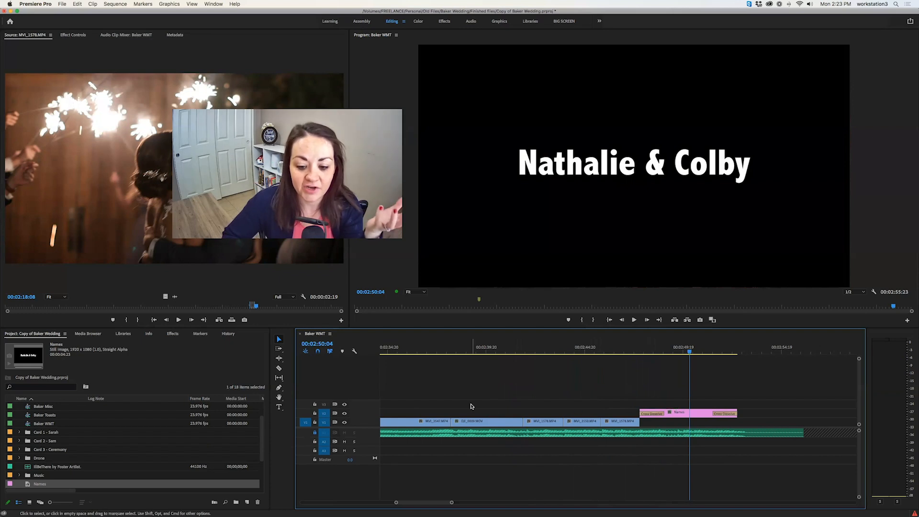
Go to the beginning of the sequence on the timeline and search the effects for dip
{"action": "key", "text": "backslash"}
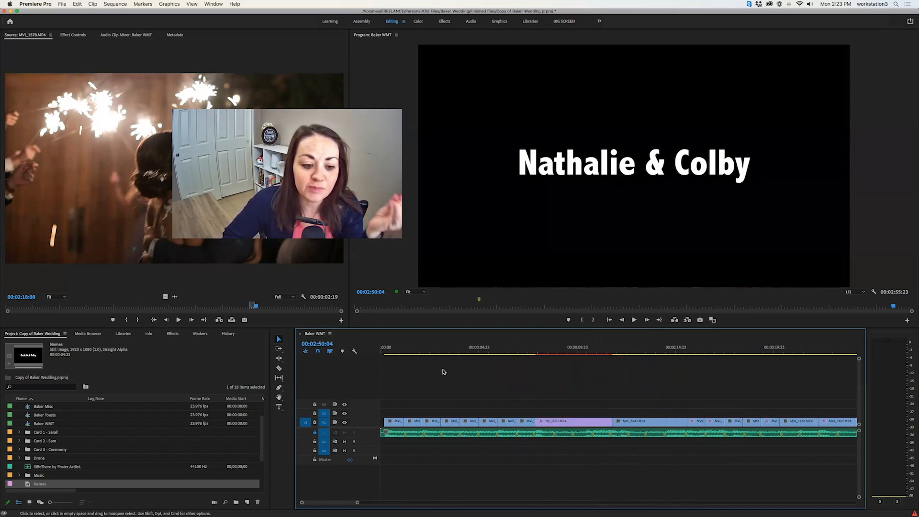
{"action": "left_click", "coordinate": [174, 334]}
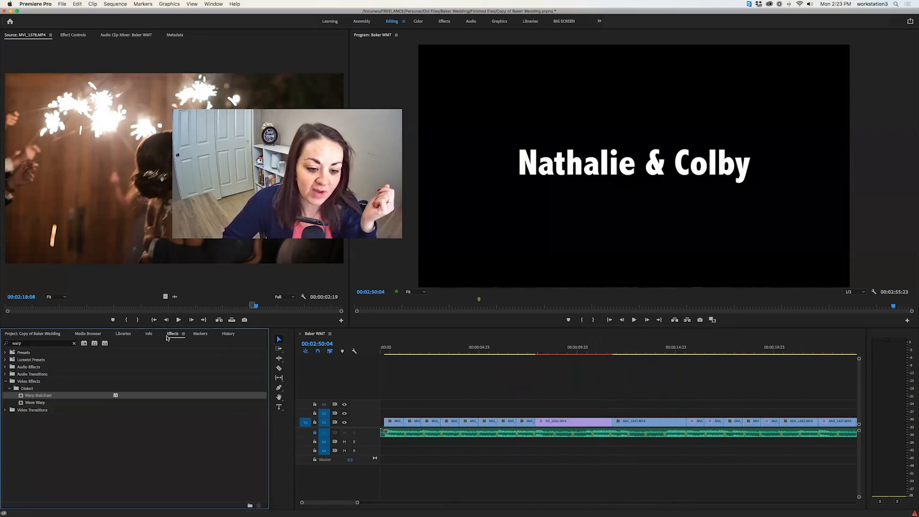
{"action": "left_click", "coordinate": [47, 343]}
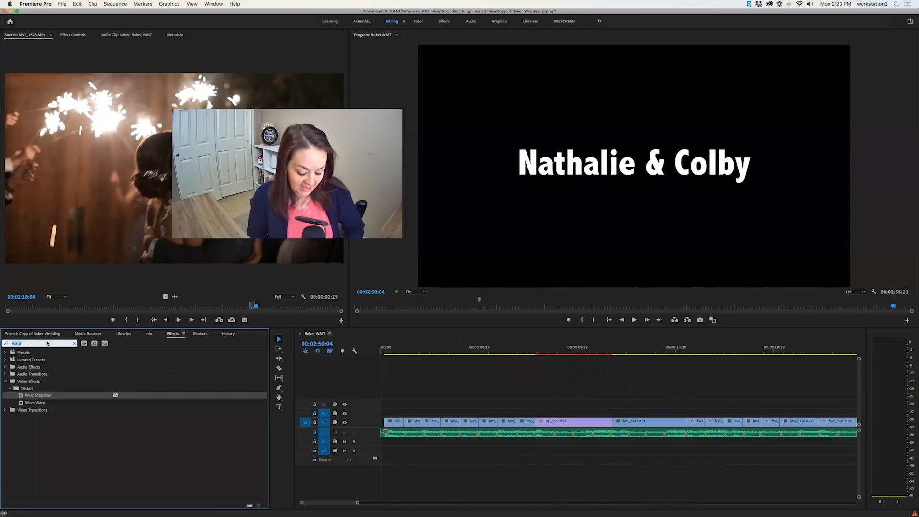
{"action": "type", "text": "dip"}
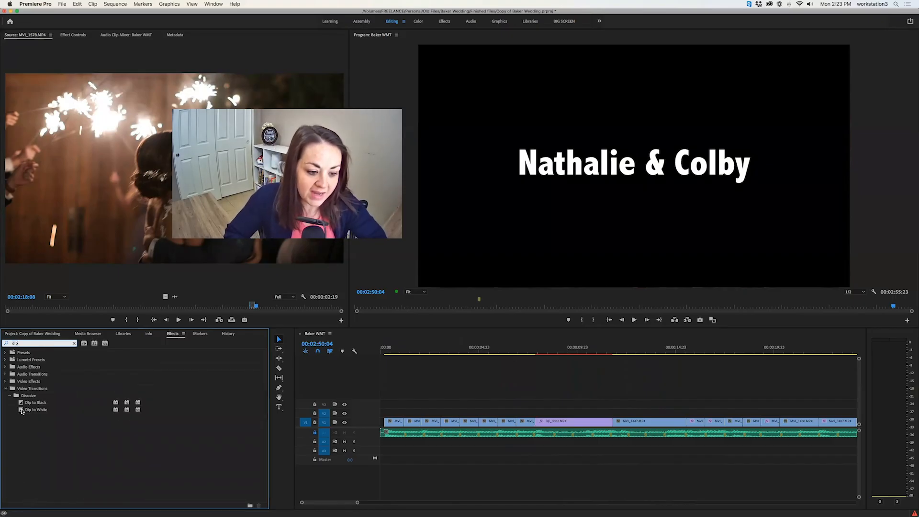
Add a Dip to White transition at the cut between the first two clips and play it back
{"action": "left_click_drag", "start_coordinate": [21, 411], "coordinate": [449, 451]}
{"action": "mouse_move", "coordinate": [406, 427]}
{"action": "left_mouse_down"}
{"action": "mouse_move", "coordinate": [391, 428]}
{"action": "mouse_move", "coordinate": [405, 428]}
{"action": "left_mouse_up"}
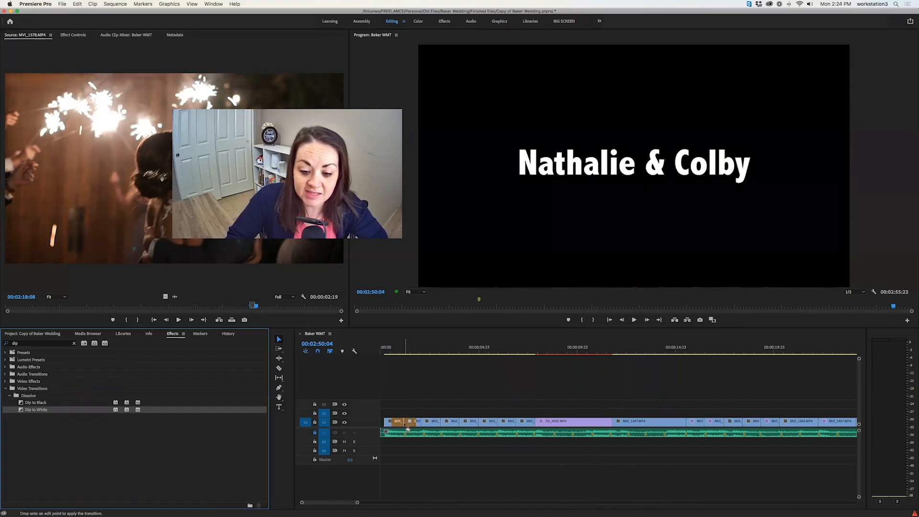
{"action": "left_click_drag", "start_coordinate": [402, 423], "coordinate": [402, 422]}
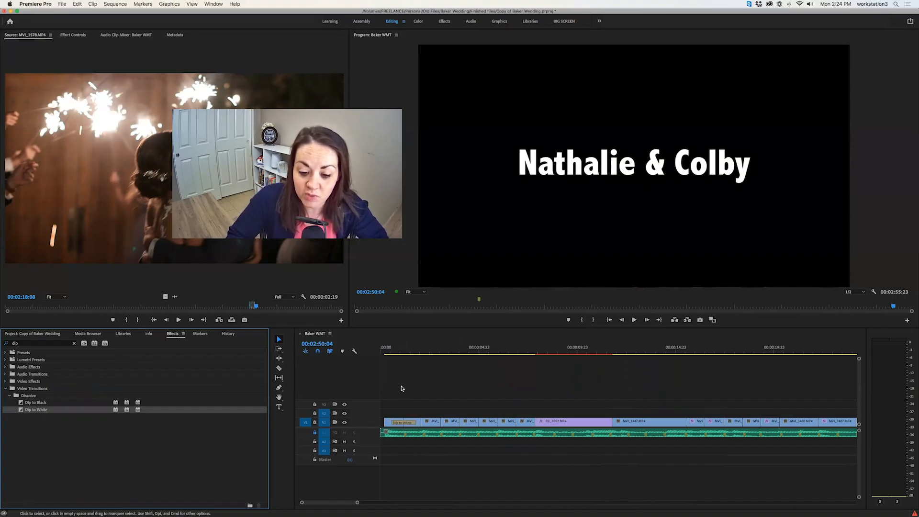
{"action": "left_click", "coordinate": [391, 353]}
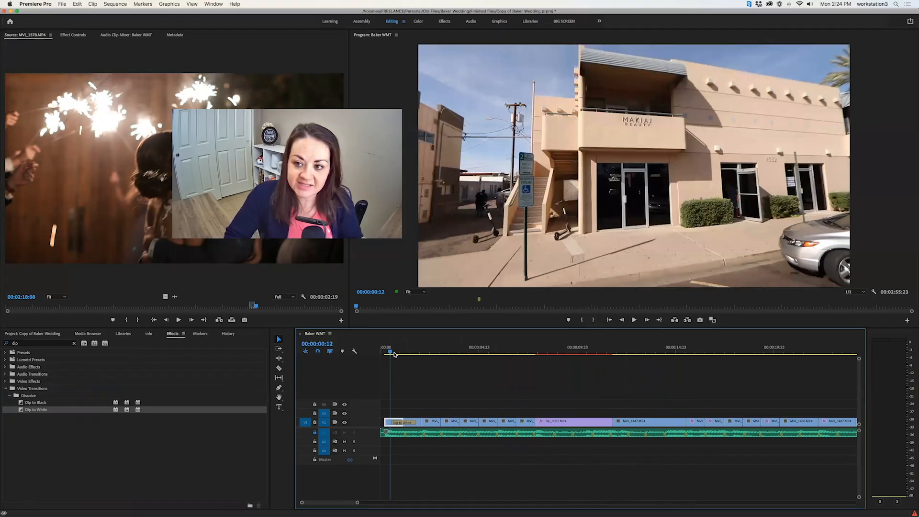
{"action": "key", "text": "space"}
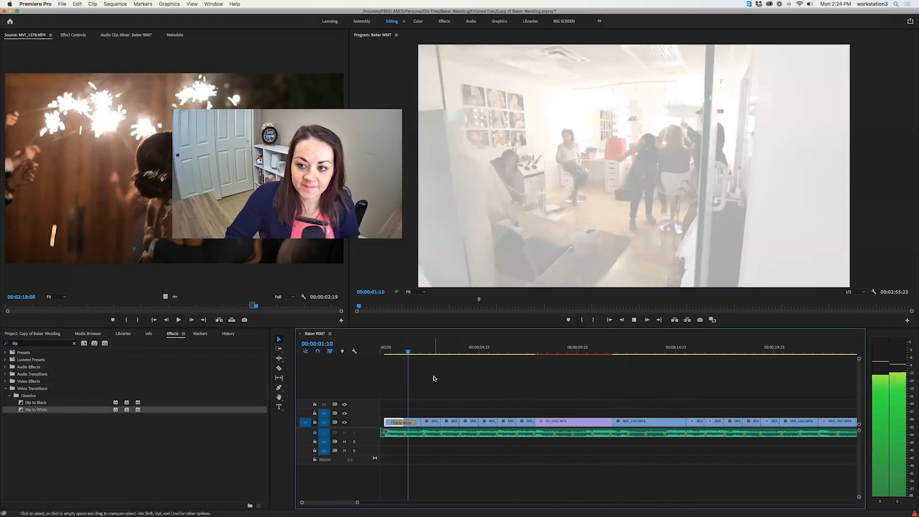
{"action": "key", "text": "space"}
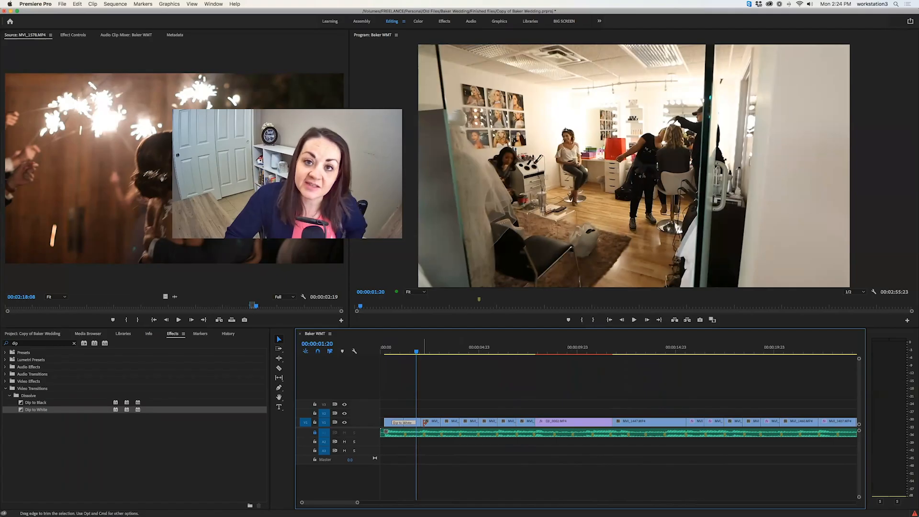
Delete the Dip to White between the first two clips and add one at the start of the drone clip DJI_0002.MP4
{"action": "left_click_drag", "start_coordinate": [425, 423], "coordinate": [404, 423]}
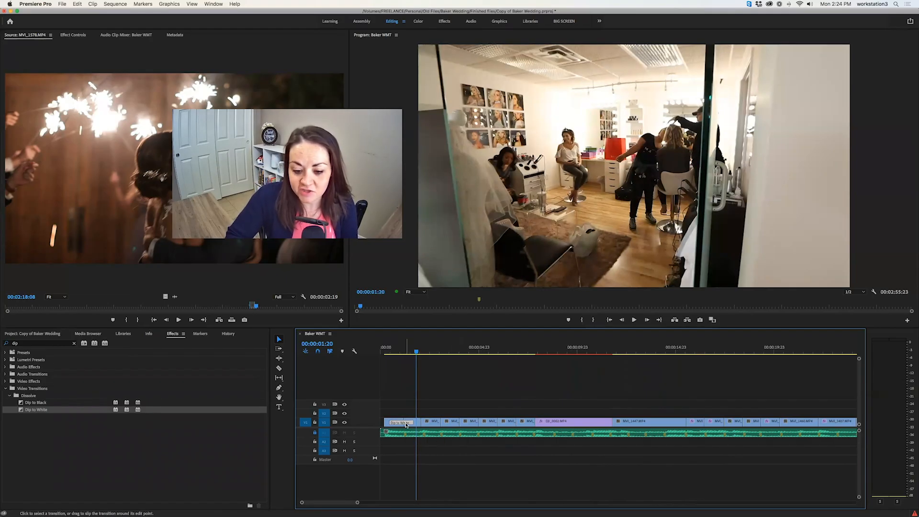
{"action": "key", "text": "Delete"}
{"action": "left_click_drag", "start_coordinate": [22, 410], "coordinate": [534, 422]}
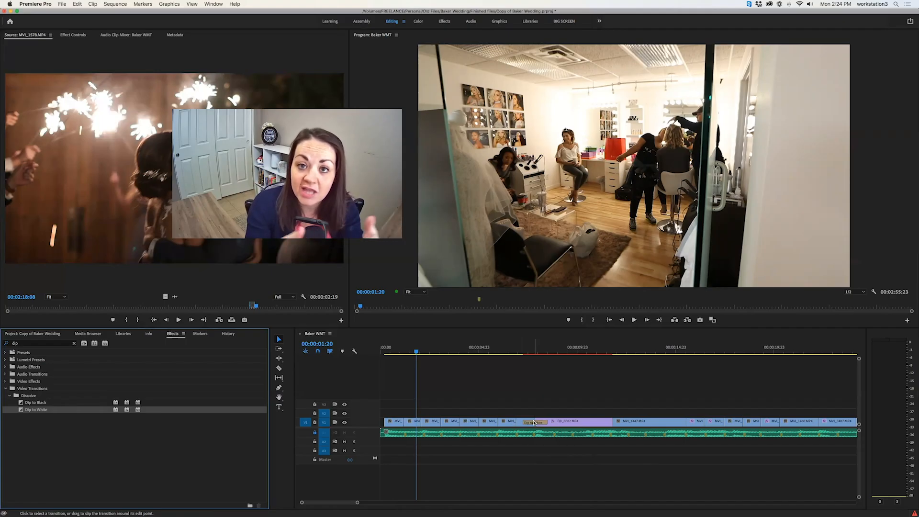
Play the sequence from its beginning through the Dip to White into the drone clip
{"action": "left_click", "coordinate": [510, 354]}
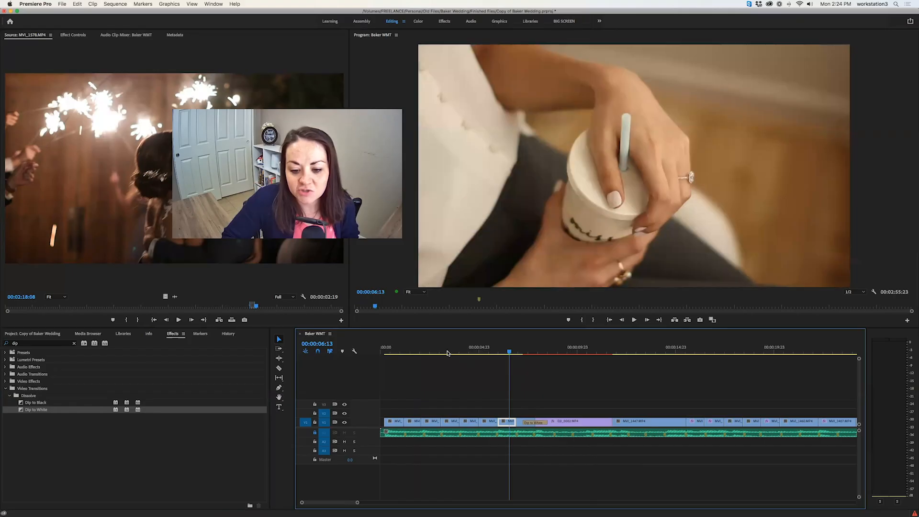
{"action": "left_click", "coordinate": [390, 354]}
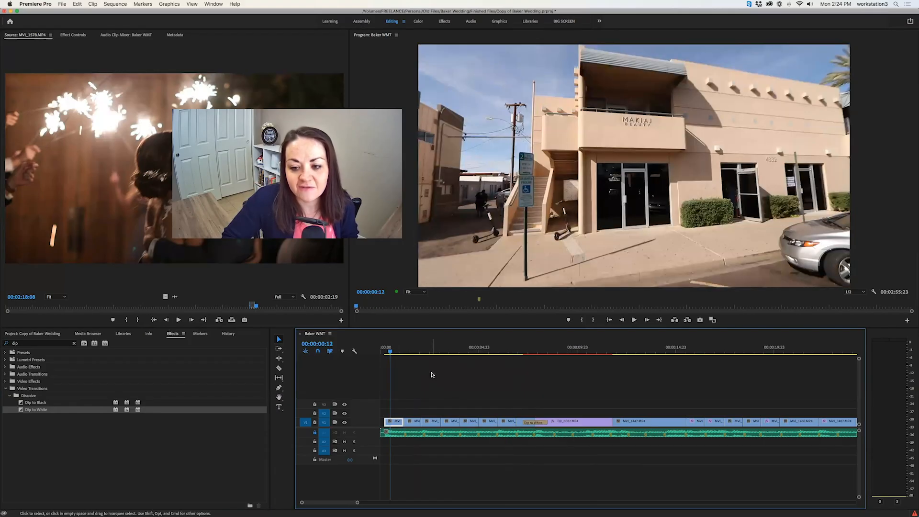
{"action": "left_click", "coordinate": [383, 357]}
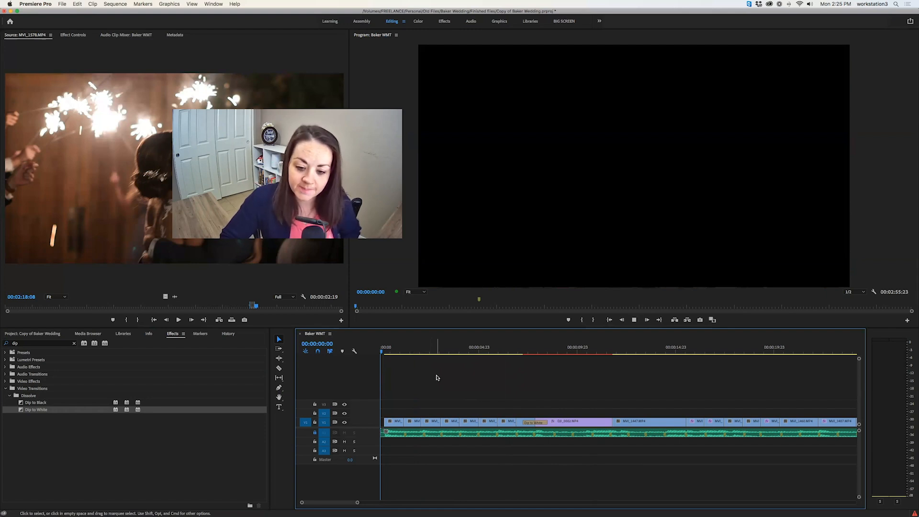
{"action": "key", "text": "space"}
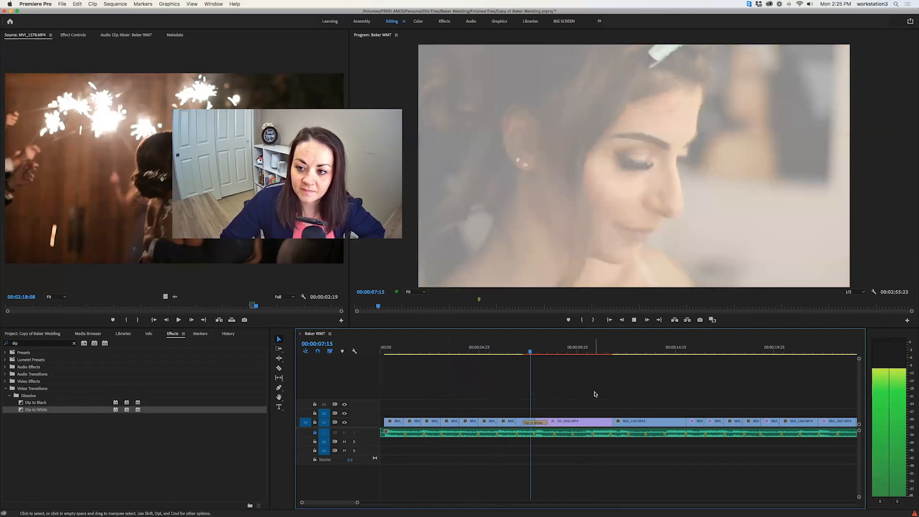
{"action": "left_click", "coordinate": [578, 426]}
{"action": "key", "text": "space"}
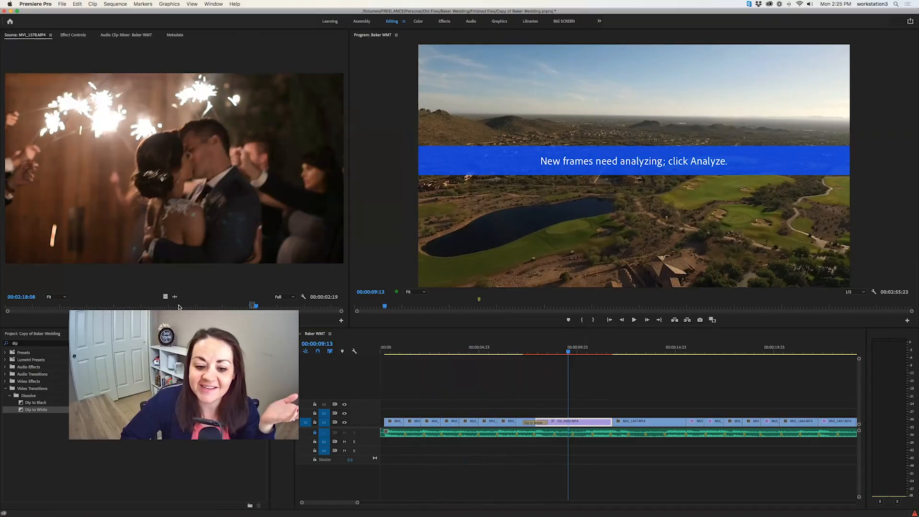
Run the Warp Stabilizer analysis again on the drone clip DJI_0002.MP4
{"action": "left_click", "coordinate": [578, 423]}
{"action": "left_click", "coordinate": [74, 36]}
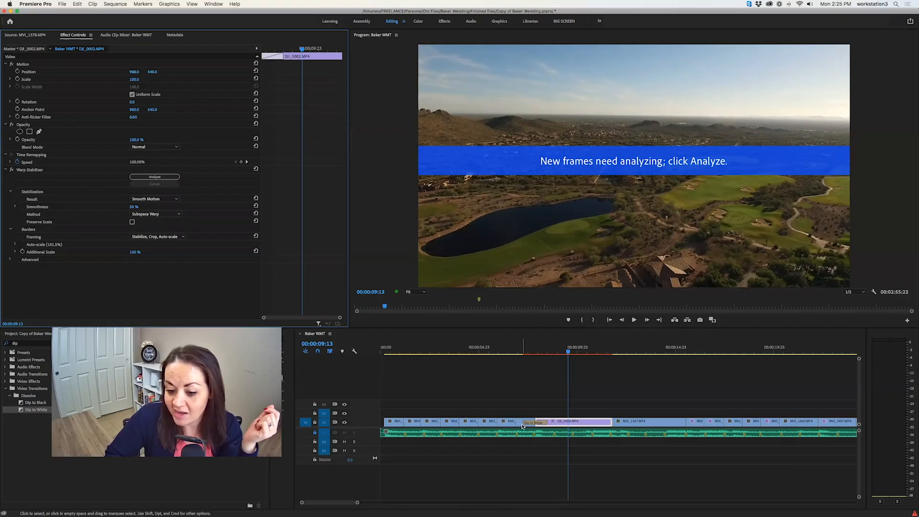
{"action": "left_click", "coordinate": [560, 422]}
{"action": "left_click", "coordinate": [163, 177]}
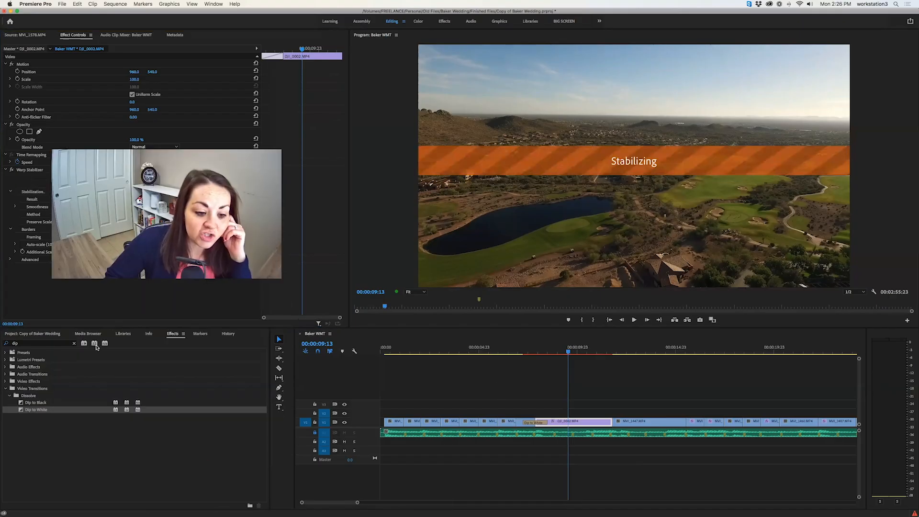
Clear the effects search and browse the Video Effects and Video Transitions categories
{"action": "left_click", "coordinate": [75, 343]}
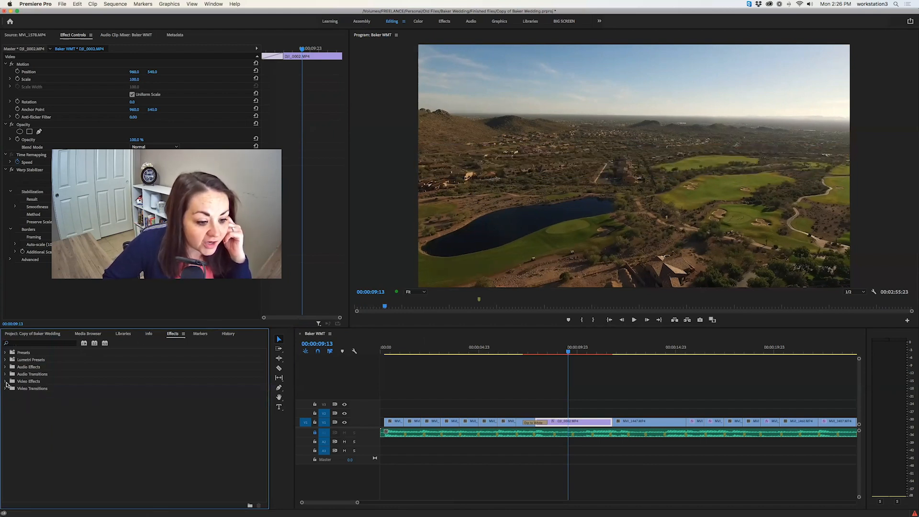
{"action": "left_click", "coordinate": [4, 382]}
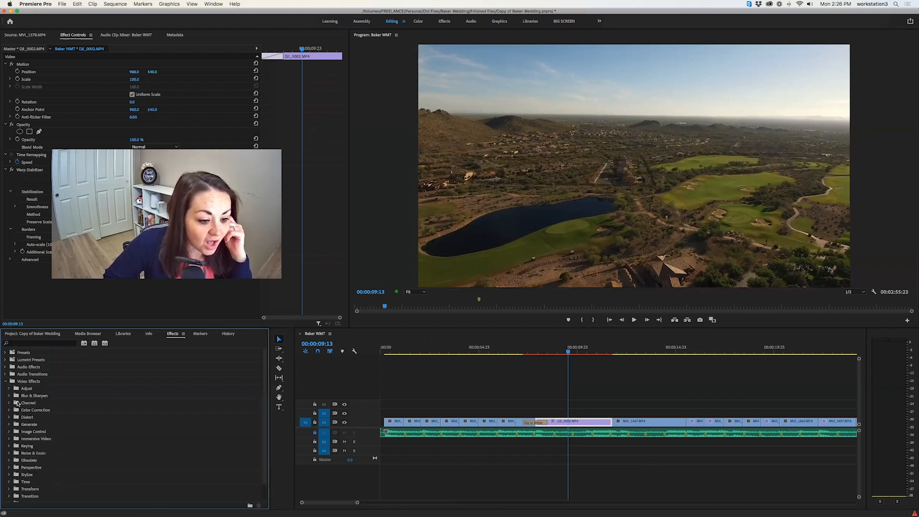
{"action": "left_click", "coordinate": [5, 381]}
{"action": "left_click", "coordinate": [5, 389]}
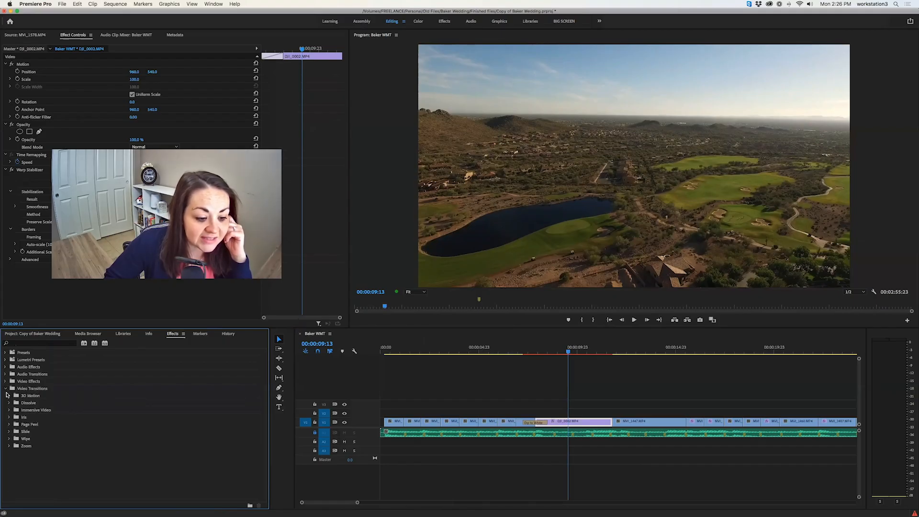
{"action": "left_click", "coordinate": [5, 389]}
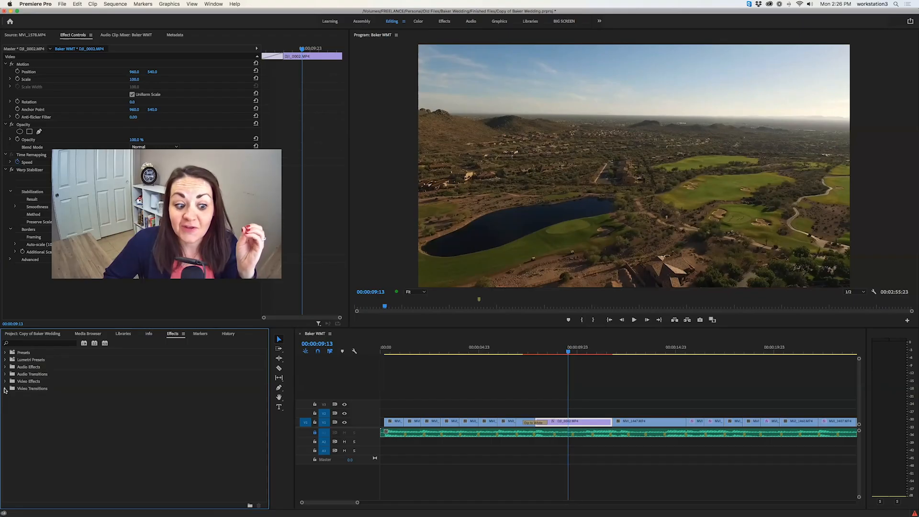
Add the 3D Motion Cube Spin transition at the cut between DJI_0002.MP4 and MVI_1447.MP4
{"action": "left_click", "coordinate": [5, 390]}
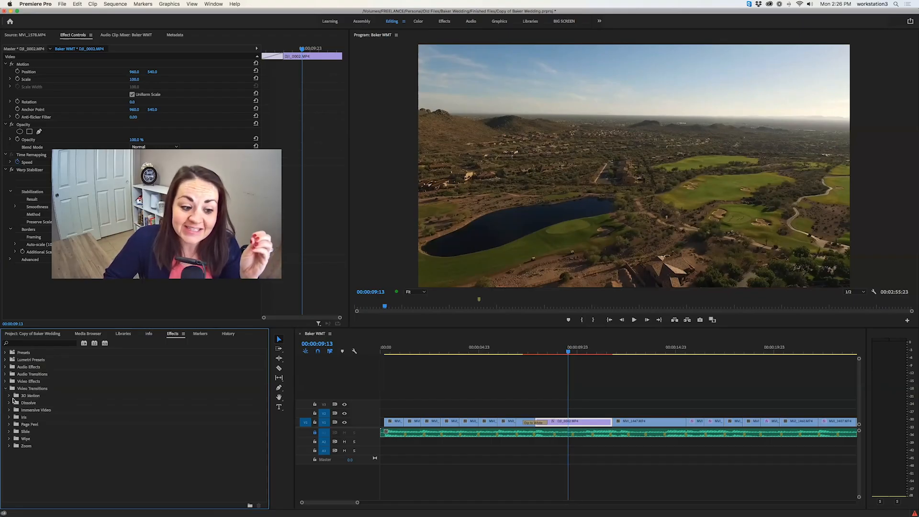
{"action": "left_click", "coordinate": [9, 396]}
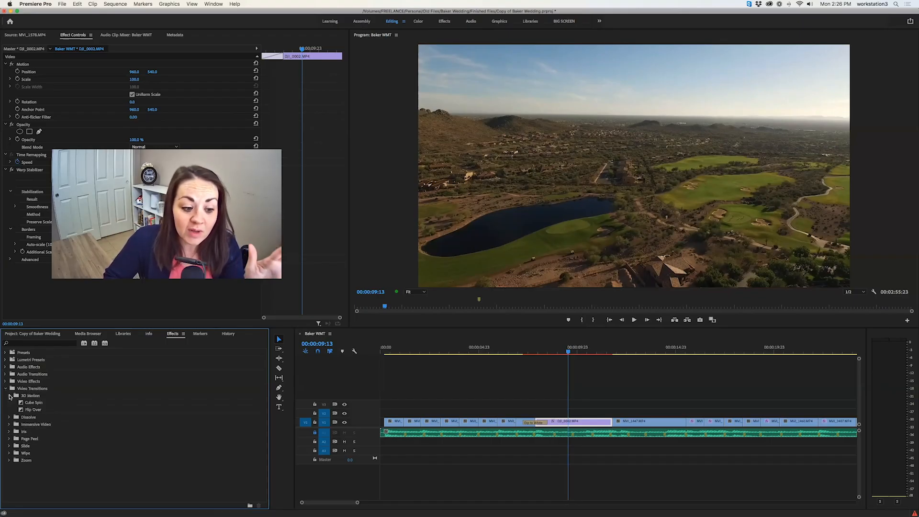
{"action": "left_click", "coordinate": [30, 403]}
{"action": "left_click_drag", "start_coordinate": [482, 431], "coordinate": [609, 425]}
Play the sequence from 00:00:11:04 through the Cube Spin transition into the wedding dress clip
{"action": "left_click", "coordinate": [601, 352]}
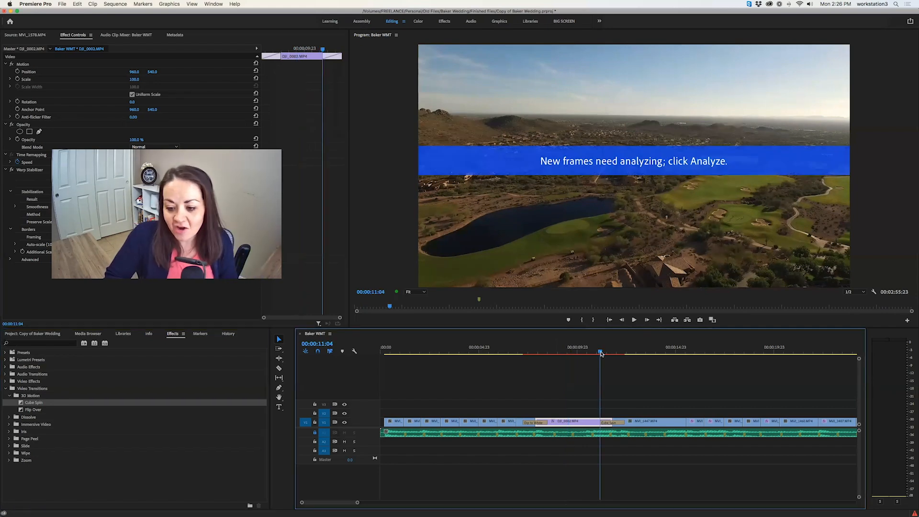
{"action": "key", "text": "space"}
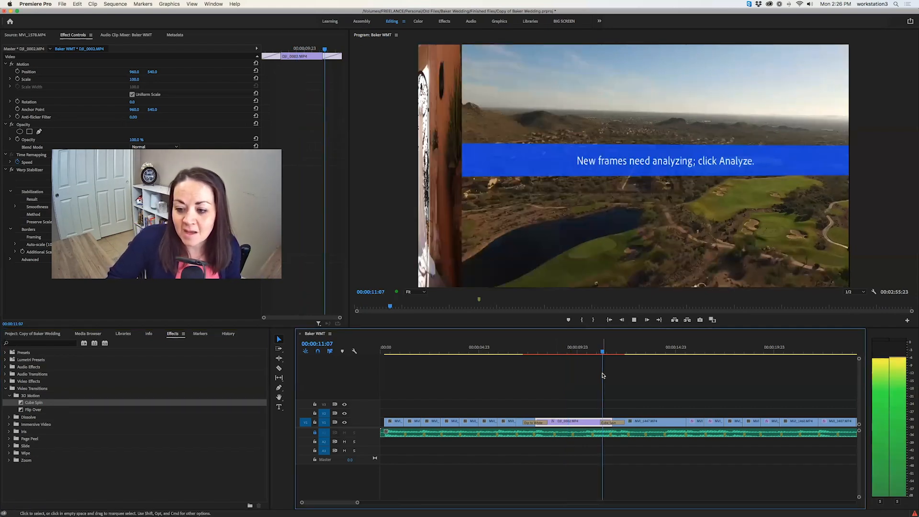
{"action": "key", "text": "space"}
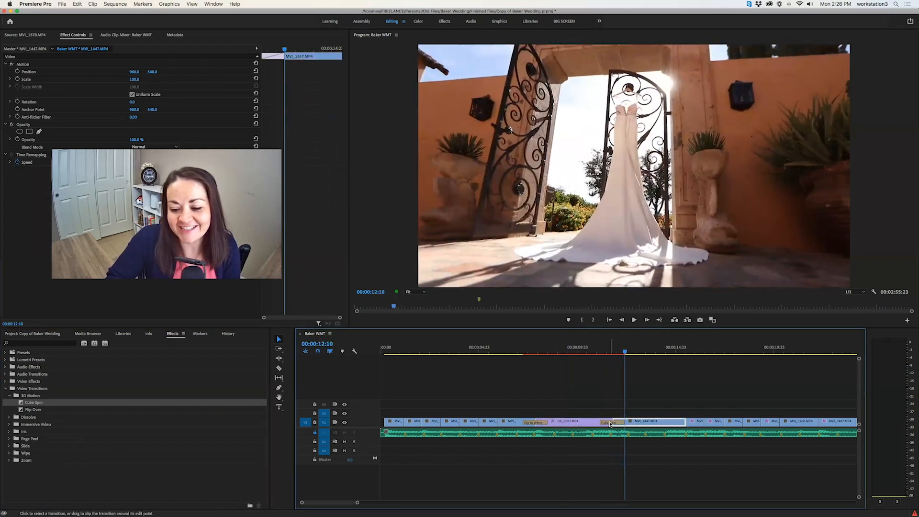
Delete the Cube Spin transition after the drone clip and collapse the Video Transitions category
{"action": "left_click", "coordinate": [609, 423]}
{"action": "key", "text": "Delete"}
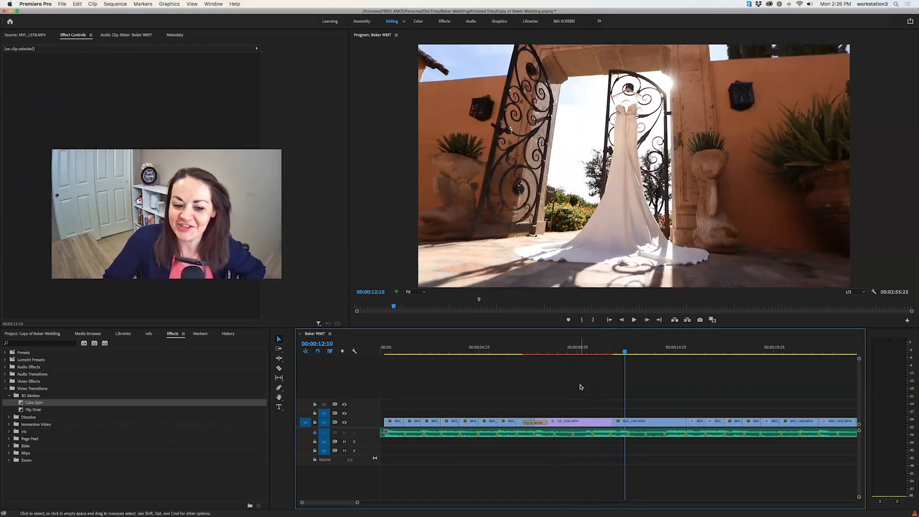
{"action": "left_click", "coordinate": [5, 389]}
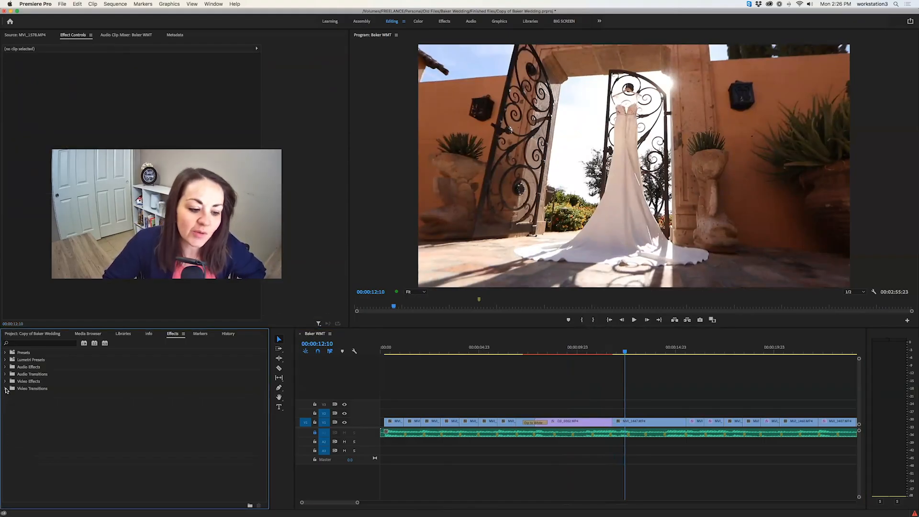